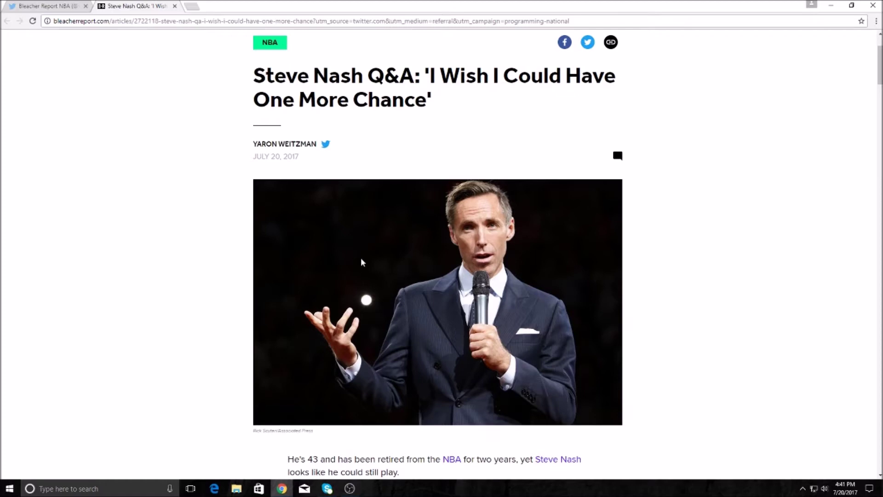
pyautogui.scroll(-1, 369, 263)
pyautogui.scroll(-3, 370, 264)
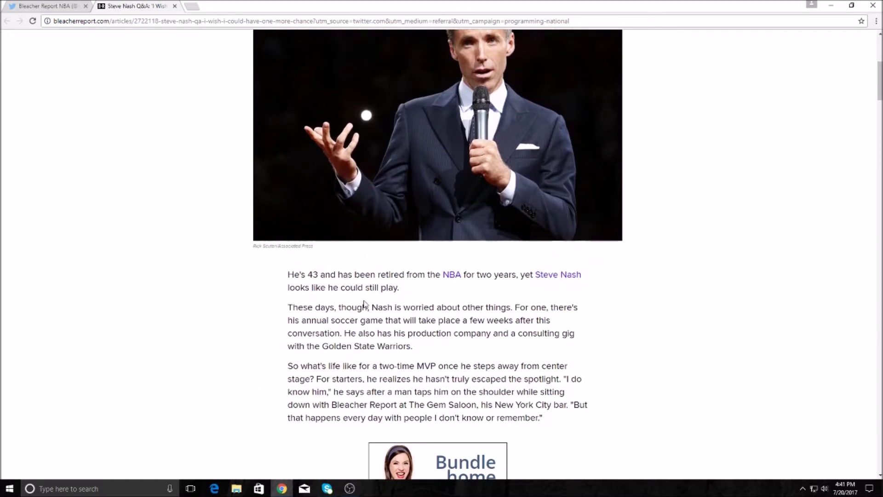
pyautogui.scroll(2, 365, 303)
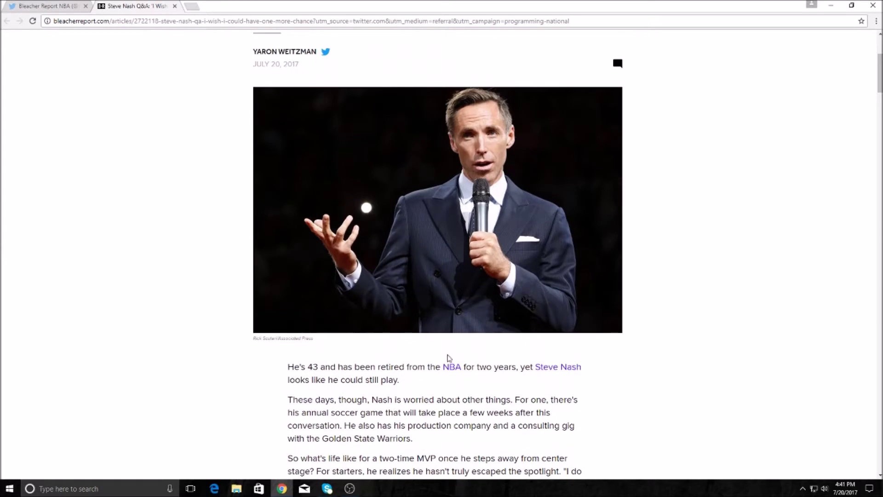
pyautogui.scroll(-4, 450, 358)
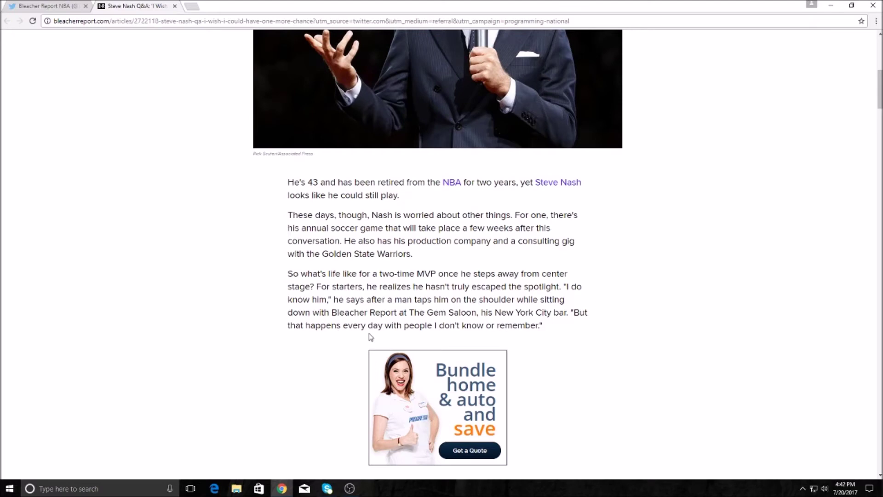
pyautogui.scroll(-3, 577, 382)
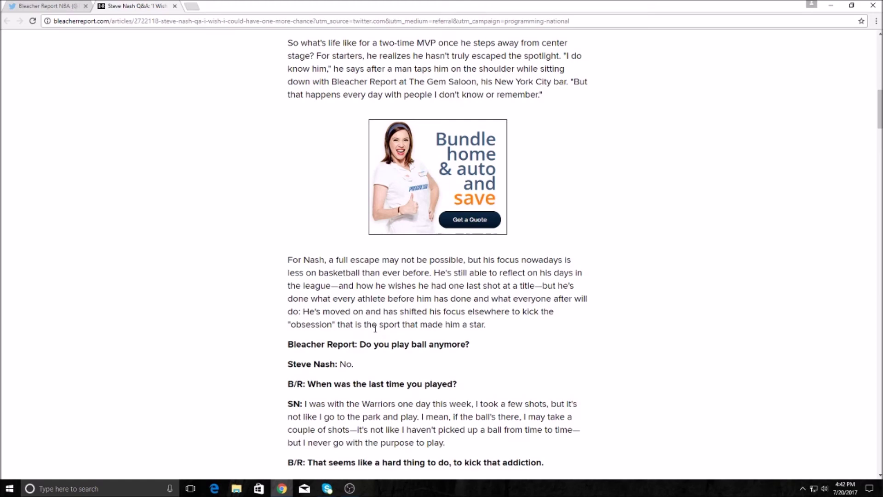
pyautogui.scroll(-2, 375, 328)
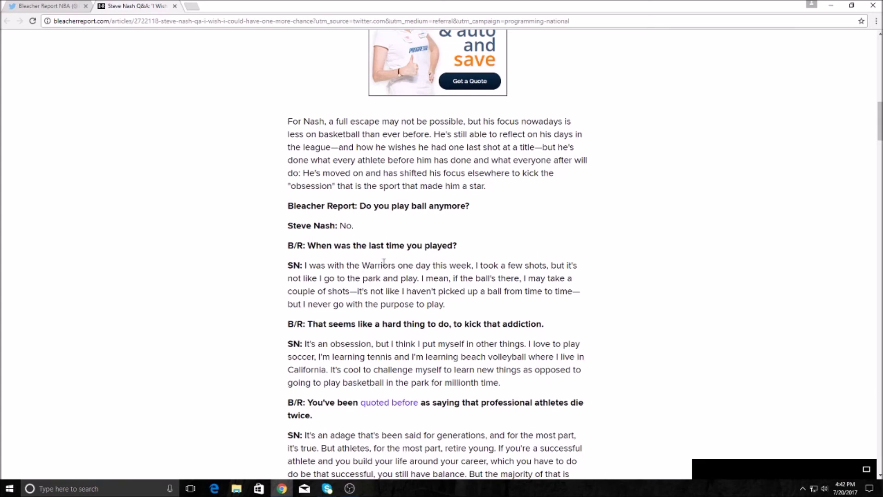
pyautogui.scroll(-2, 383, 263)
pyautogui.scroll(4, 384, 263)
pyautogui.scroll(4, 383, 265)
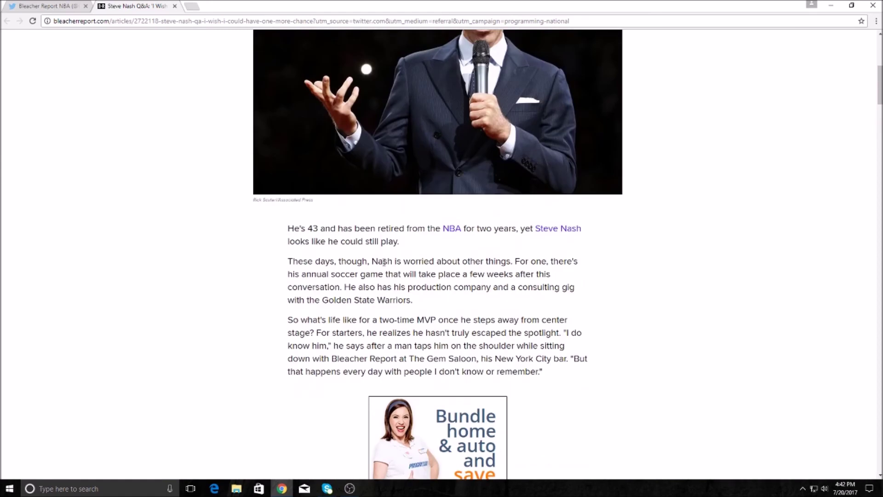
pyautogui.scroll(4, 384, 266)
pyautogui.scroll(1, 385, 266)
pyautogui.scroll(-2, 384, 265)
pyautogui.scroll(2, 385, 265)
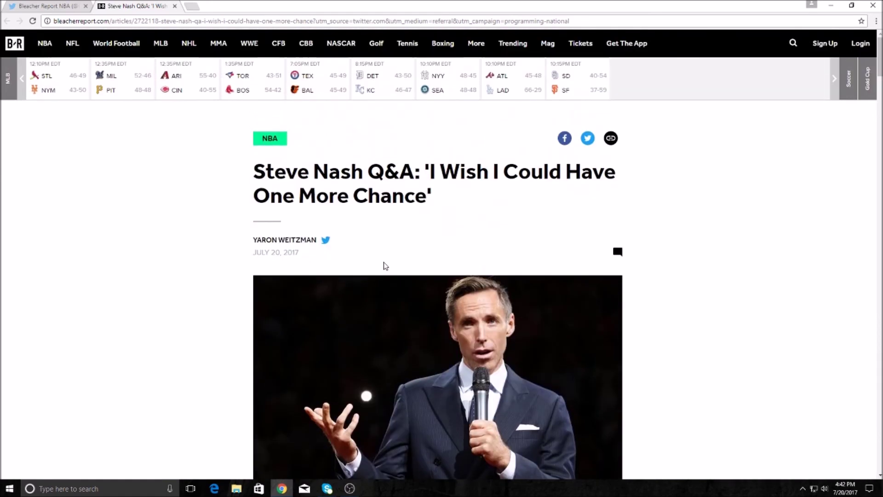